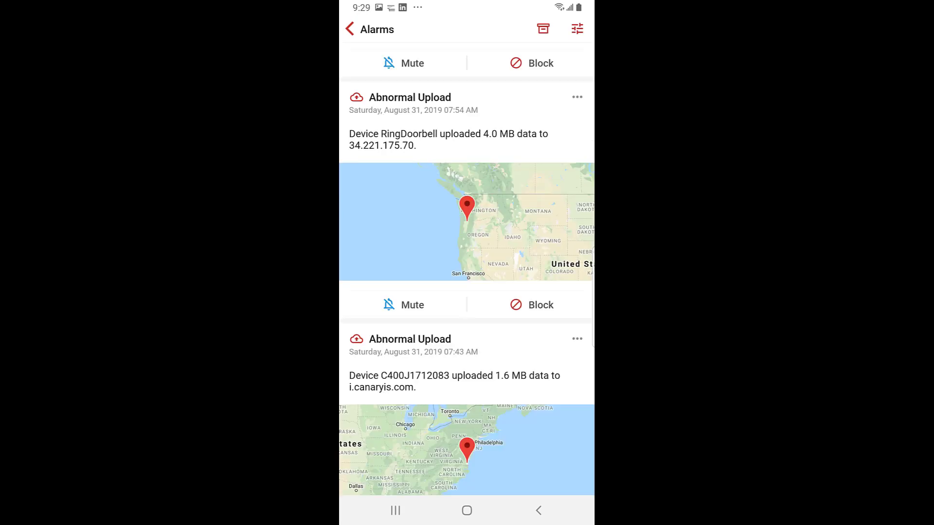
pyautogui.scroll(-10, 467, 262)
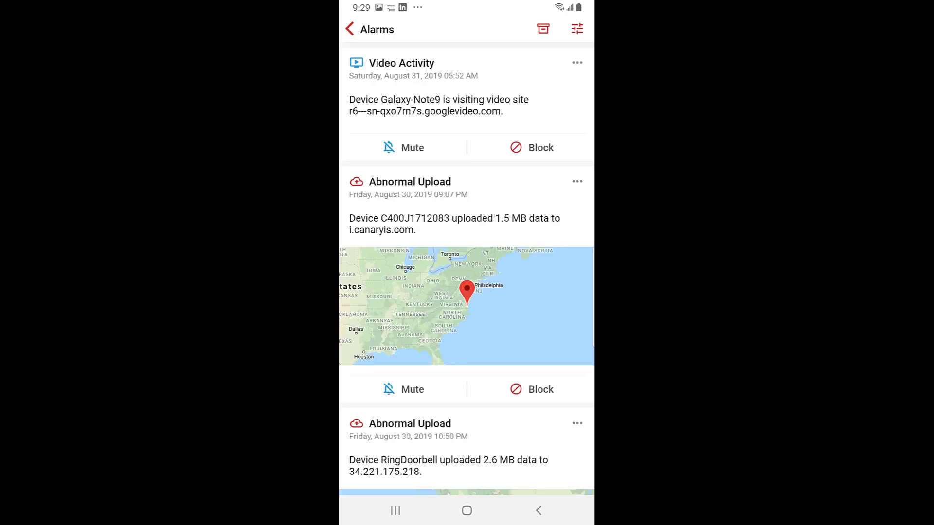
# Open the Security Activity alarm settings, where Send Both Alarm & Notification is selected.
pyautogui.click(578, 29)
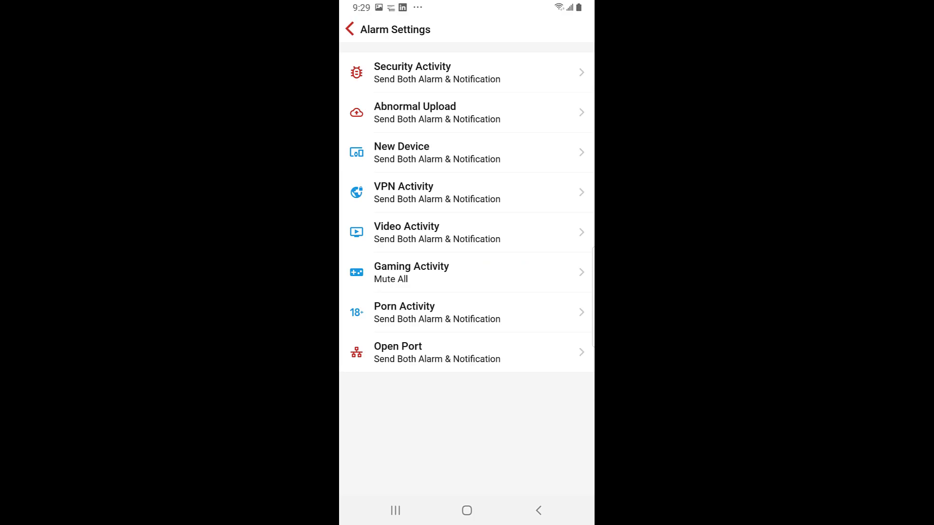
pyautogui.click(436, 72)
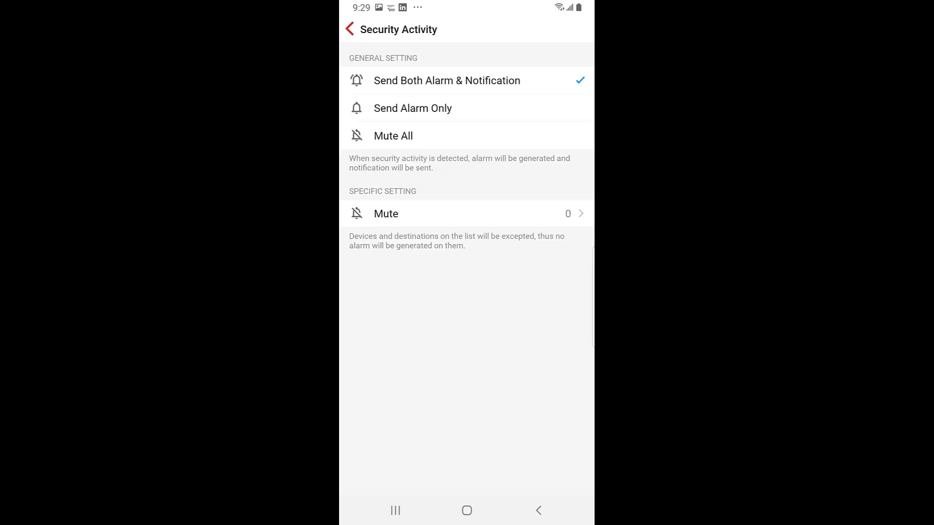